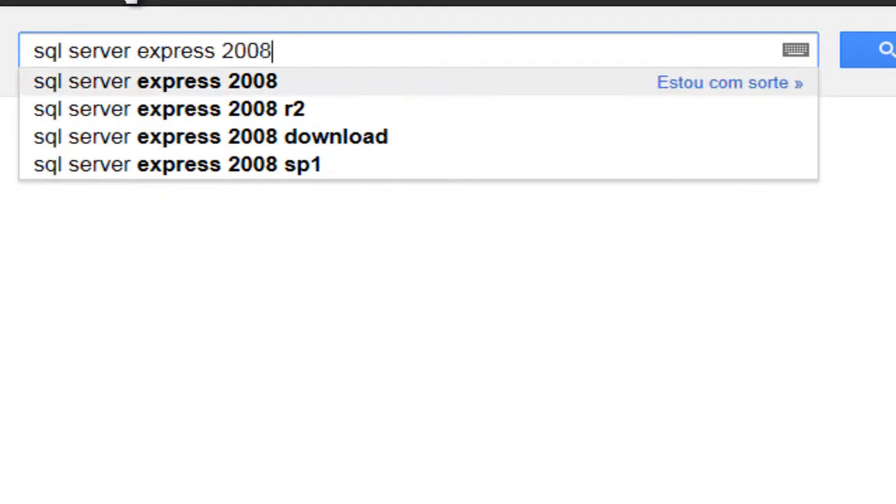
Step: Search for sql server express 2008, open Microsoft's download page and save SQLEXPR_x64_PTB.exe
key(Return)
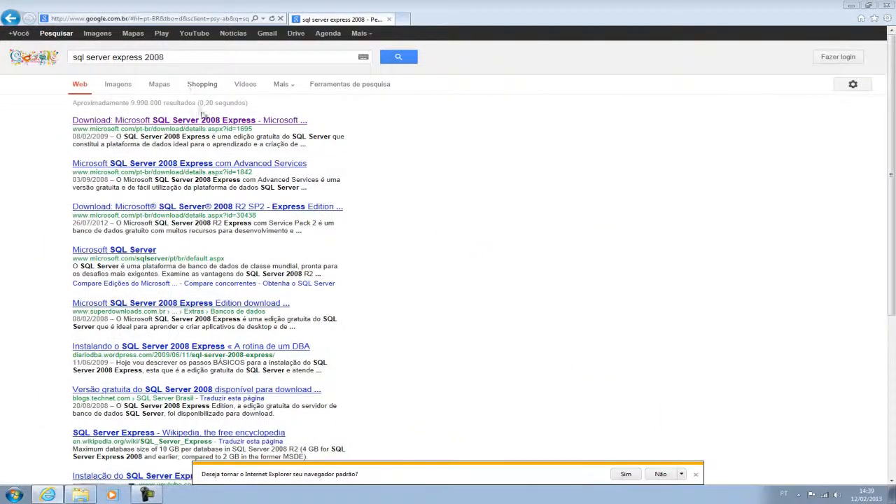
click(207, 121)
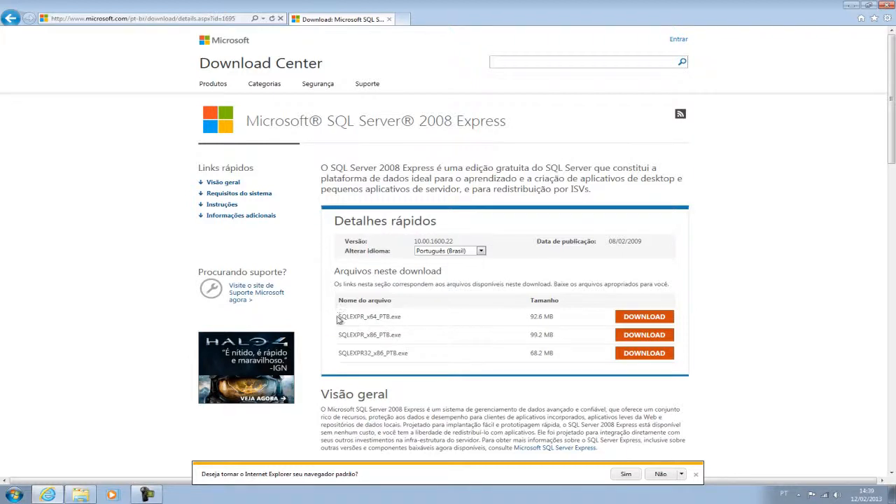
drag(338, 316, 555, 318)
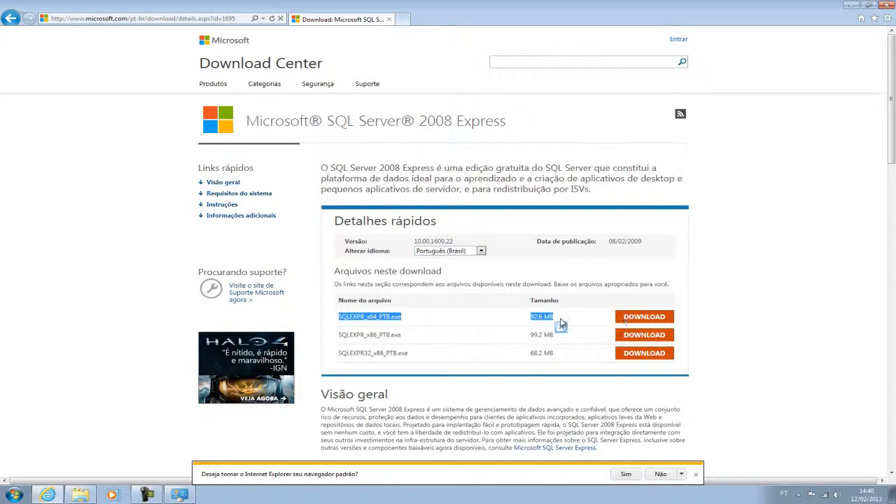
click(521, 315)
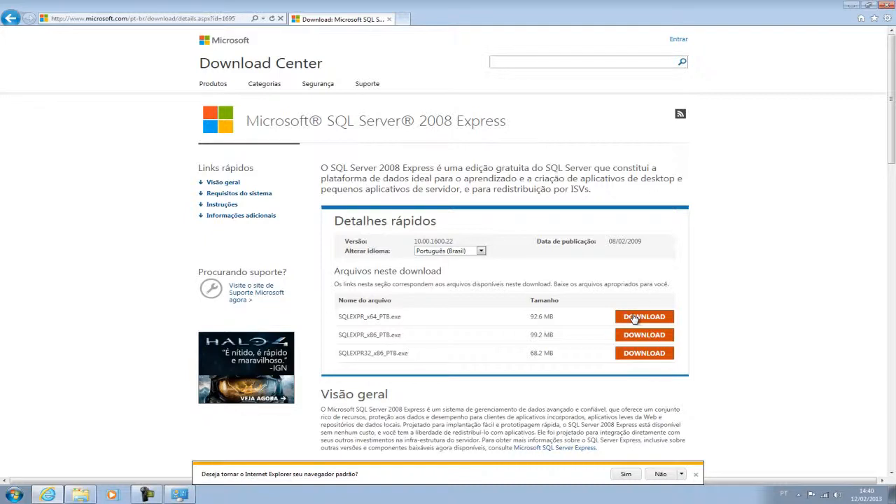
click(634, 319)
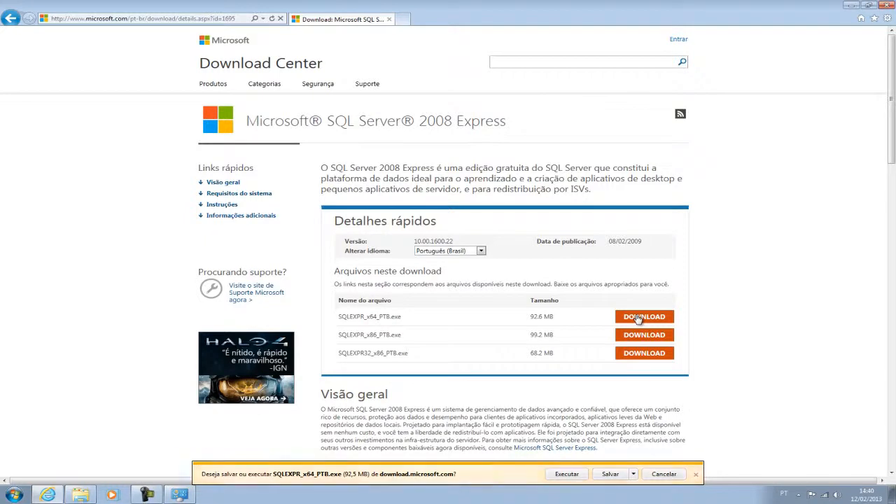
click(603, 475)
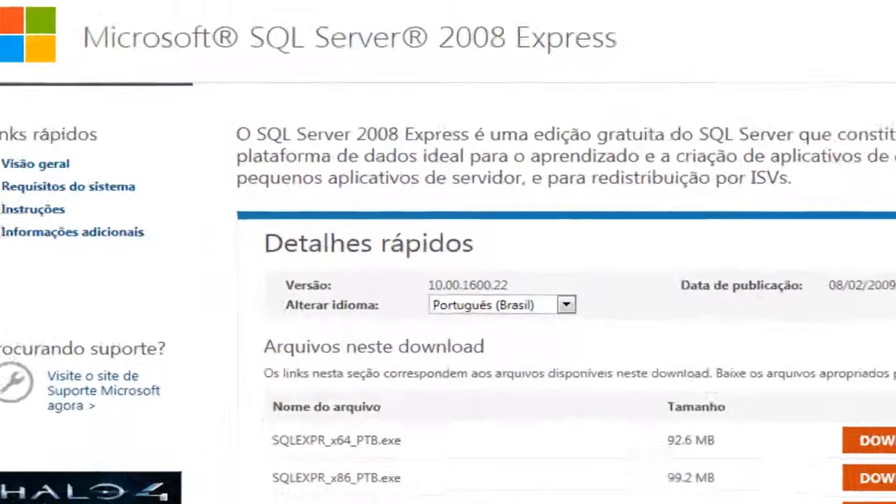
Step: Open the browser's download list and remove the imgres.htm and K-Lite Codec entries
click(652, 474)
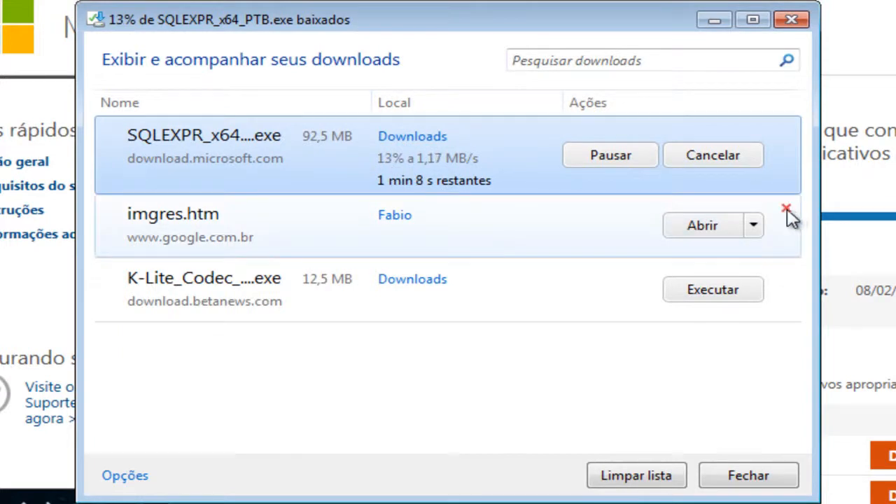
click(787, 209)
click(787, 209)
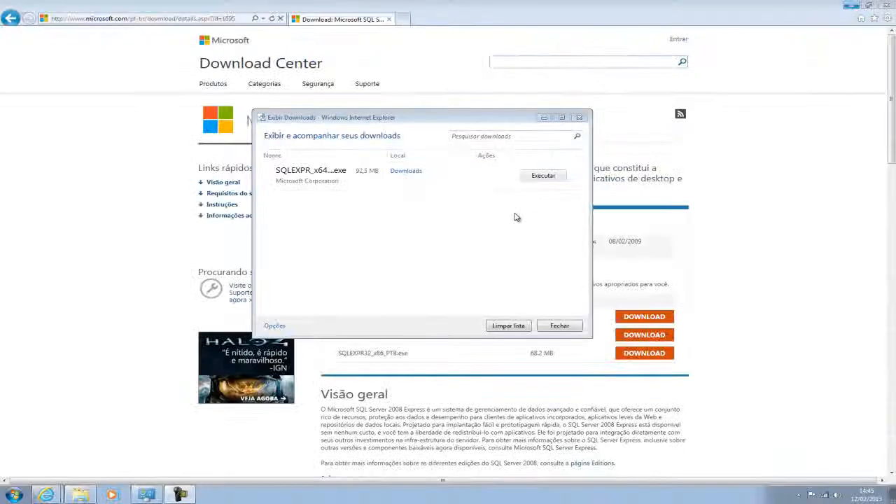
Step: Run the downloaded SQLEXPR_x64 installer and clear the other windows away from the SQL Server Installation Center
click(539, 177)
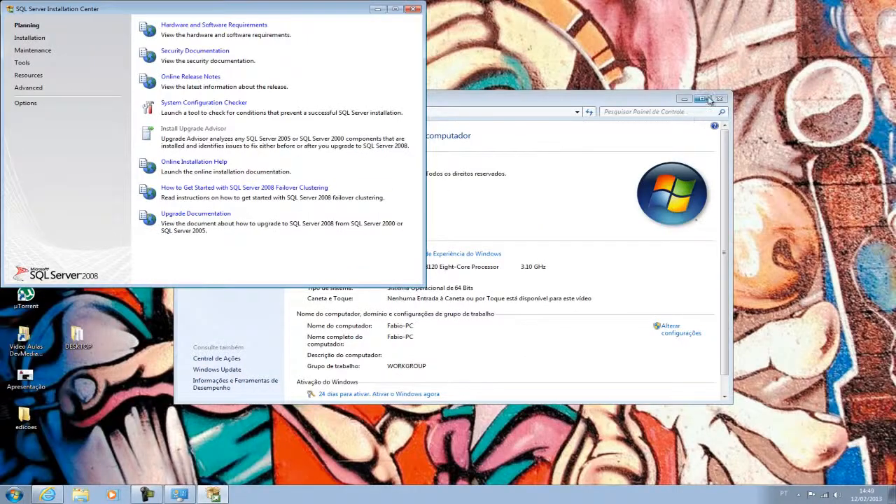
click(684, 99)
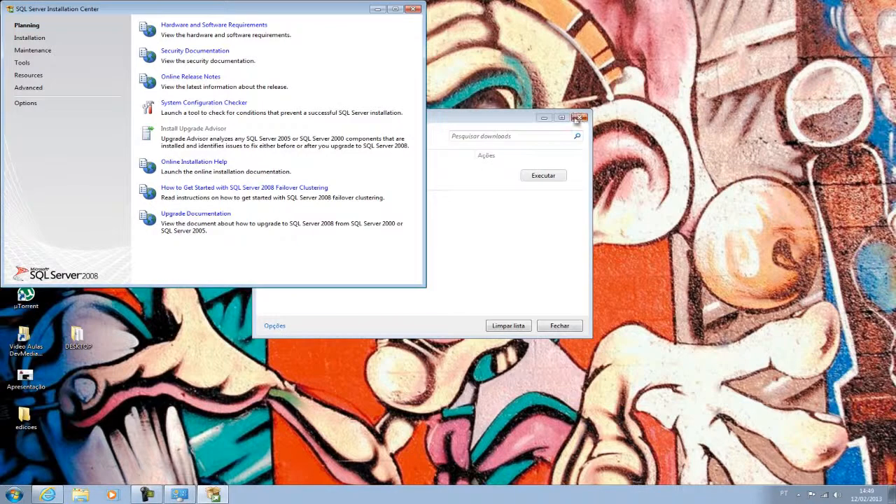
click(578, 118)
drag(158, 10, 175, 26)
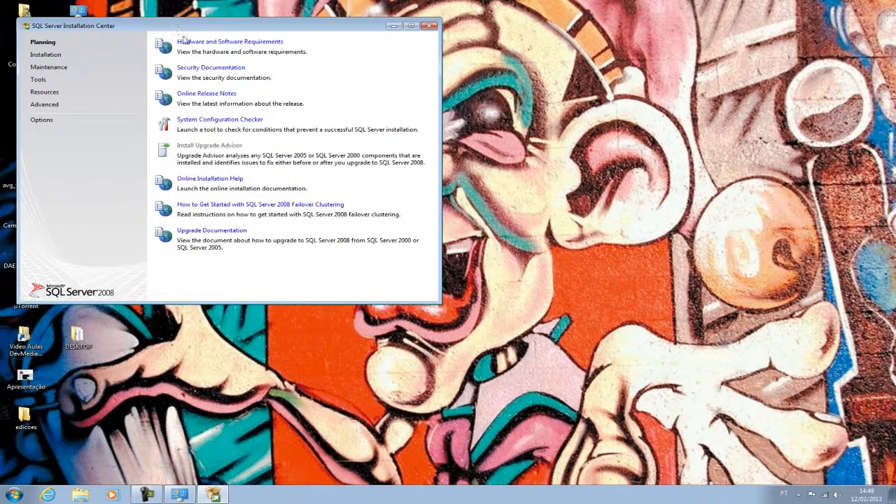
Step: Start a new SQL Server 2008 installation with the free Express edition and accept the license terms
click(46, 56)
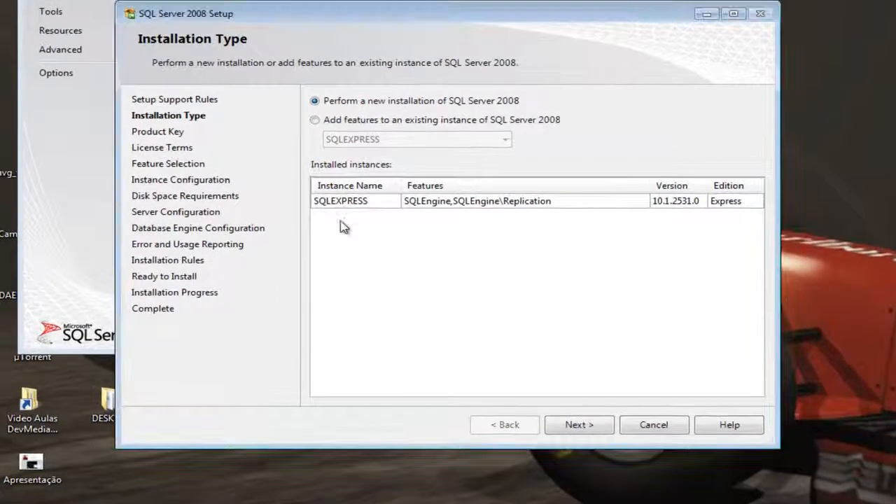
click(588, 429)
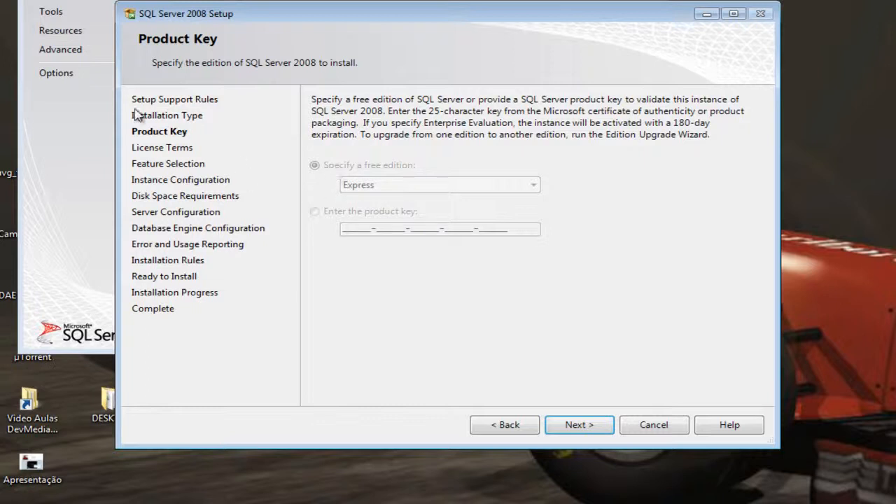
click(591, 427)
click(314, 388)
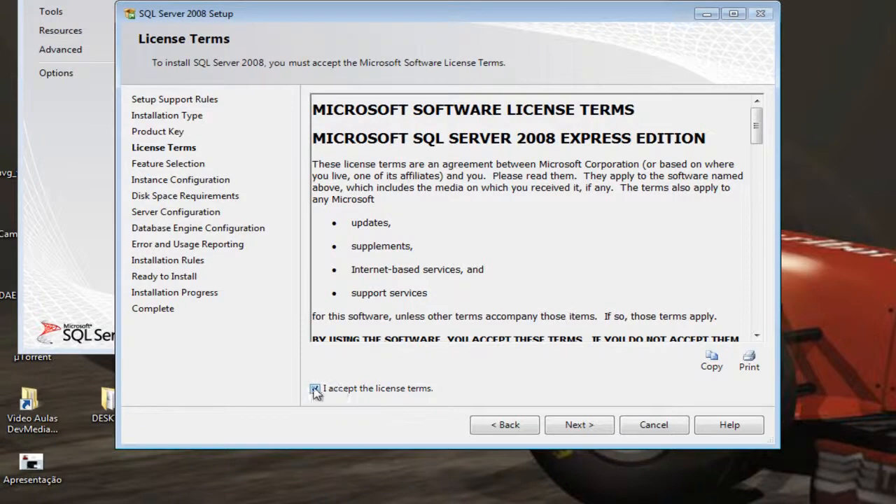
click(584, 425)
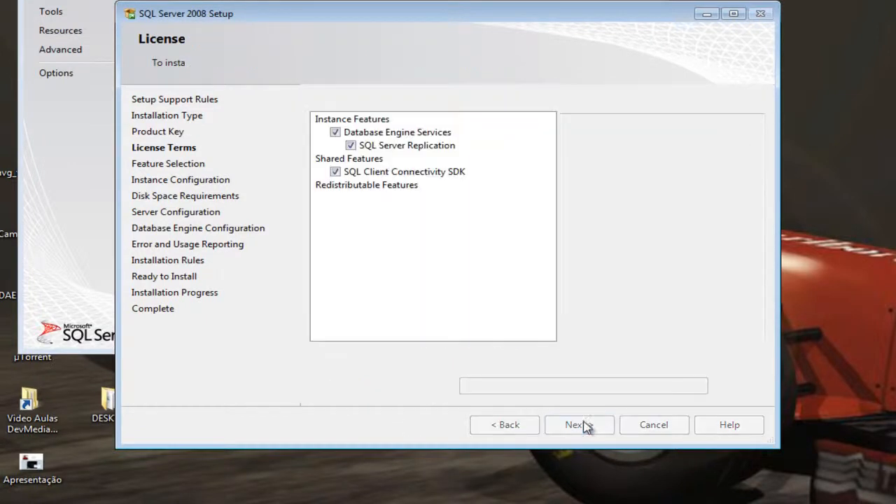
Step: Select Database Engine Services, SQL Server Replication and SQL Client Connectivity SDK as the features to install
click(335, 132)
click(350, 146)
click(335, 172)
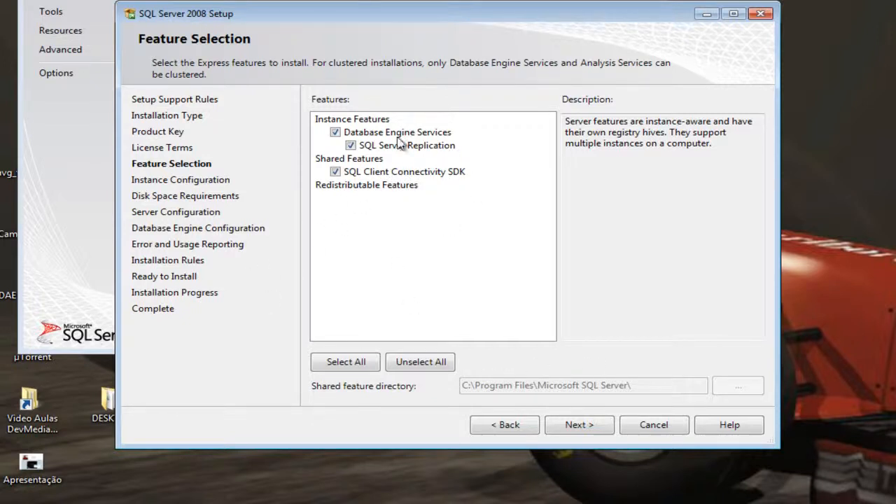
click(591, 426)
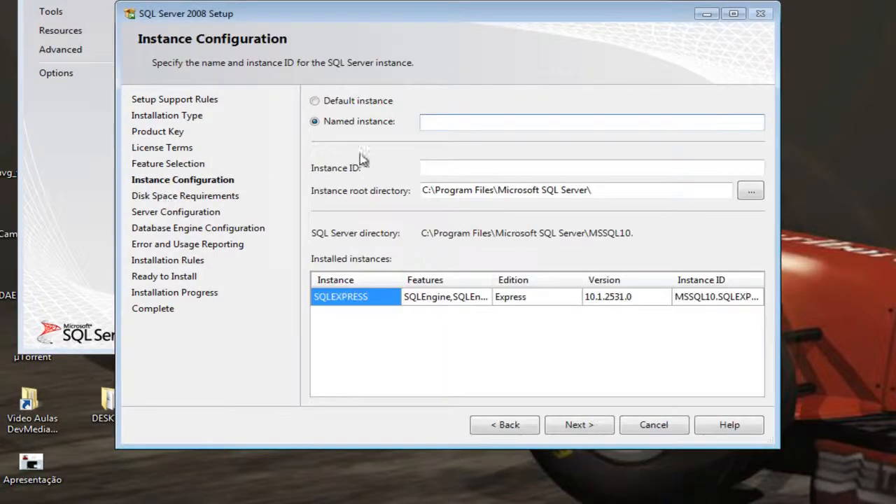
Step: Choose the default instance with ID MSSQLSERVER and continue past the disk space requirements
click(343, 102)
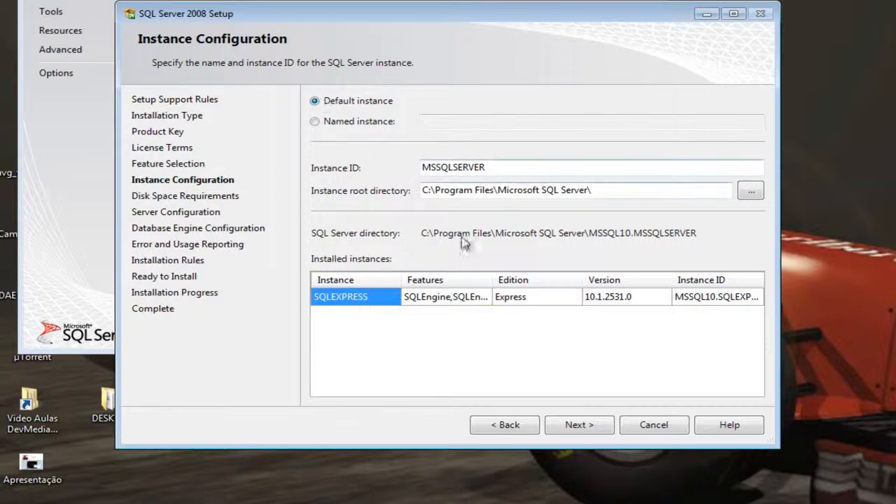
click(594, 427)
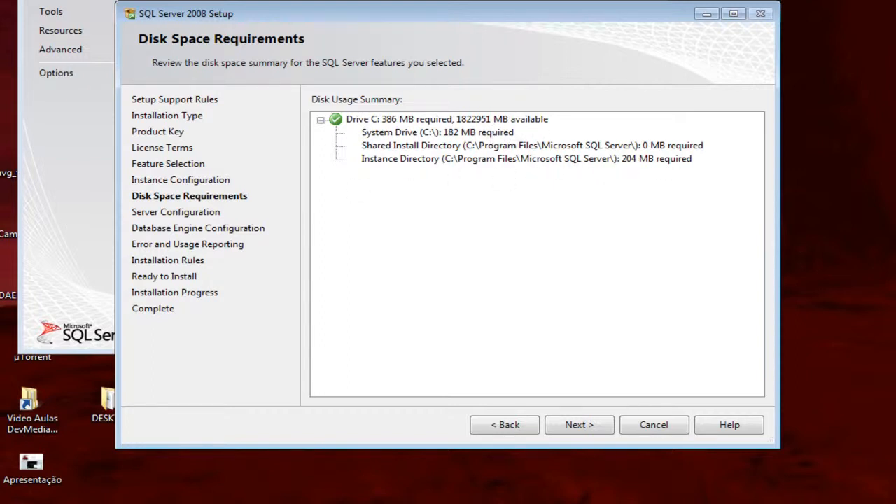
click(595, 428)
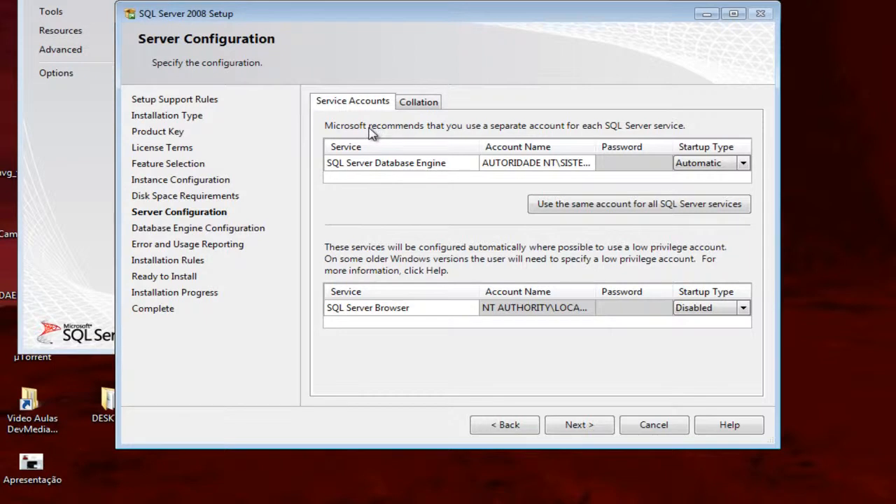
Step: Assign the AUTORIDADE NT\SISTEMA account to the SQL Server Database Engine service
click(592, 168)
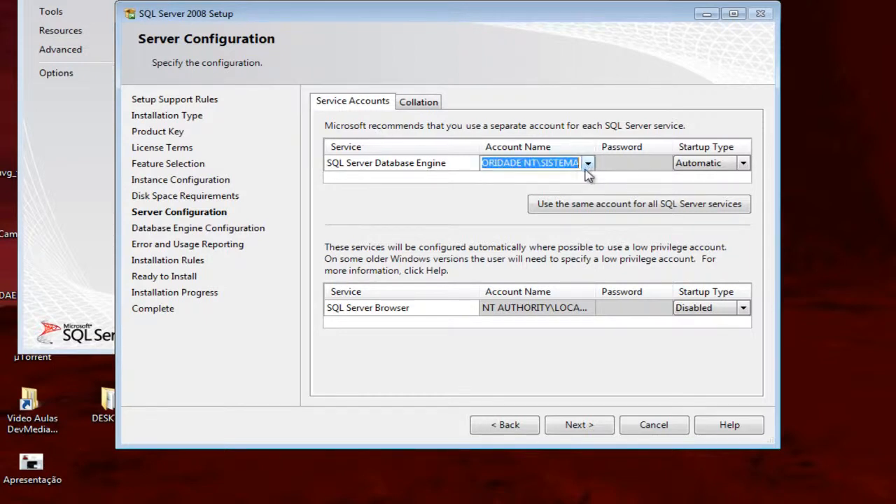
click(589, 163)
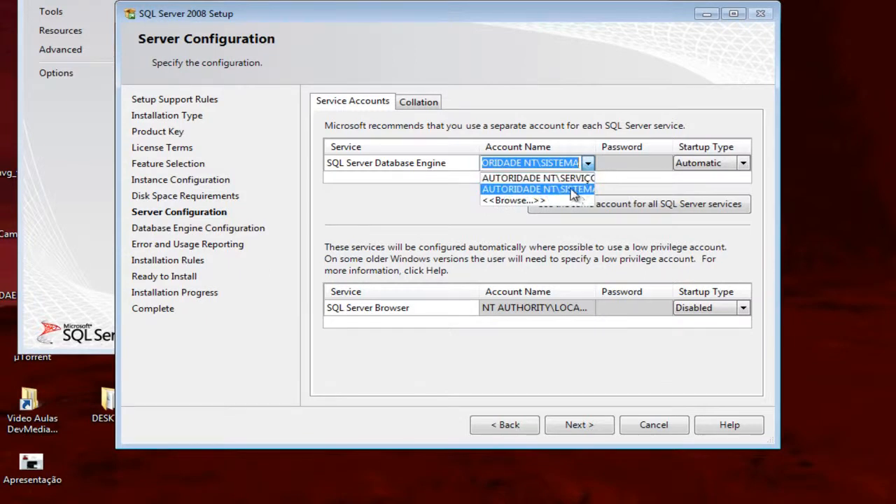
click(574, 189)
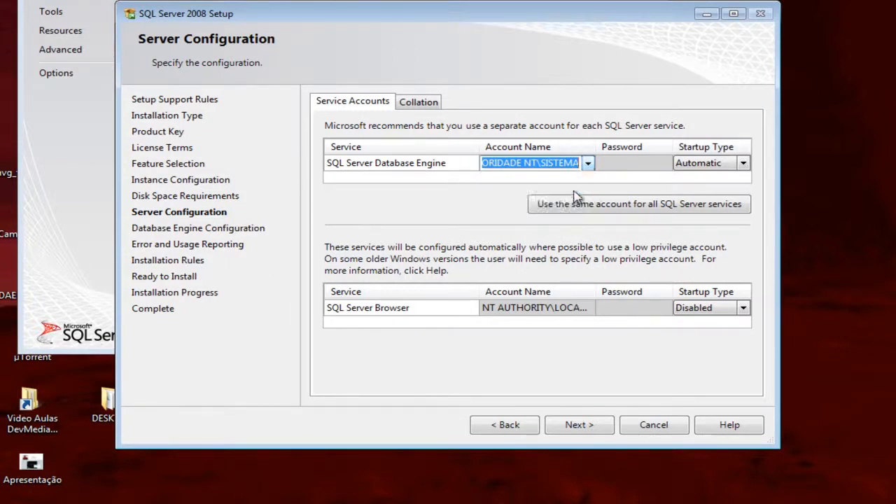
click(590, 312)
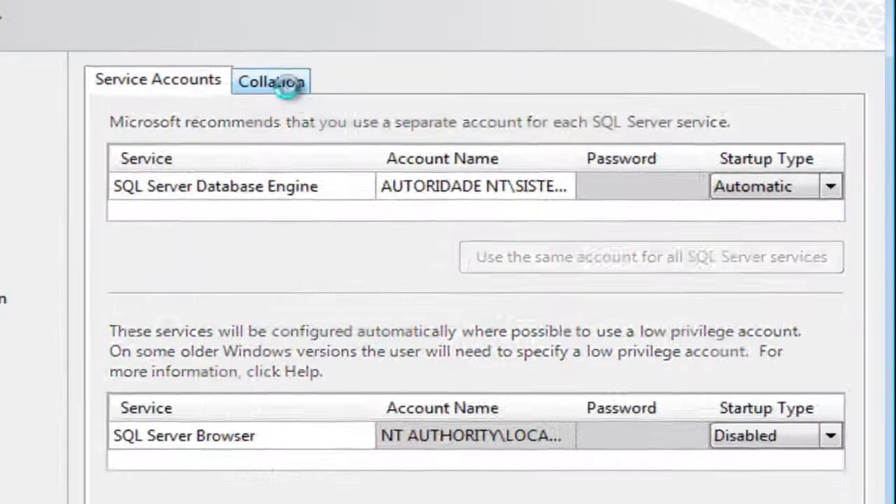
Step: Review the collation settings for the Database Engine and continue to the database engine configuration
click(417, 101)
click(192, 85)
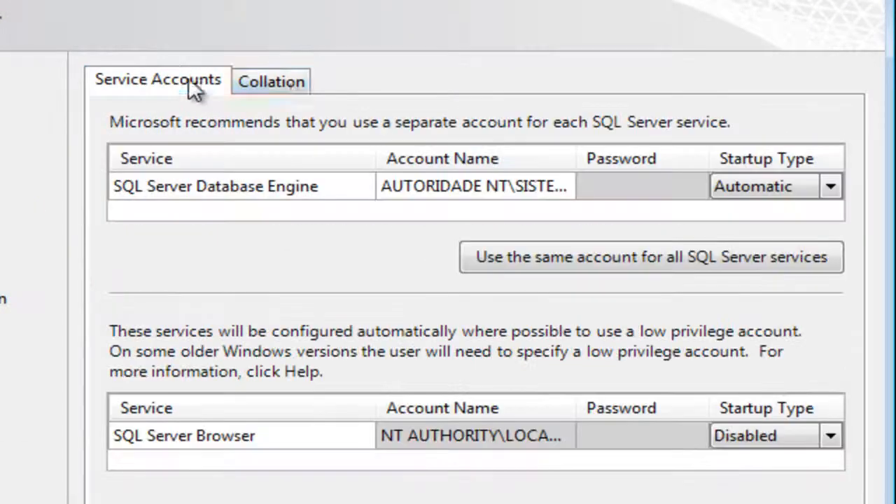
click(266, 83)
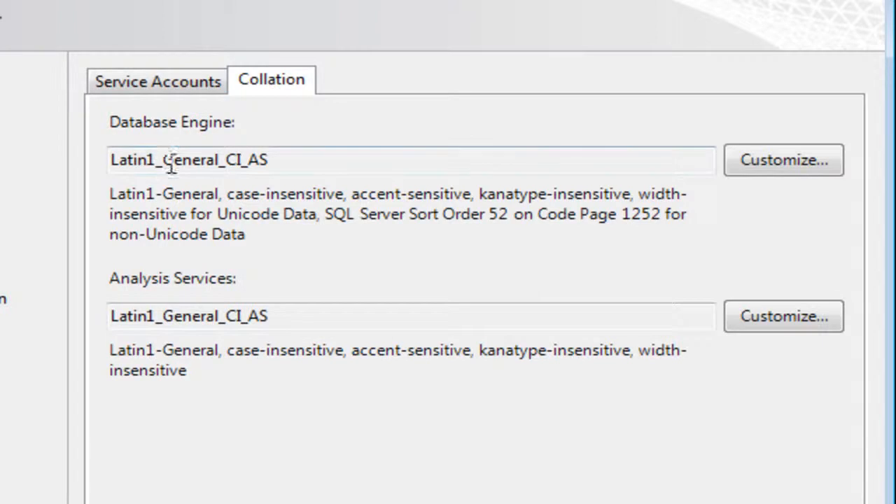
click(157, 93)
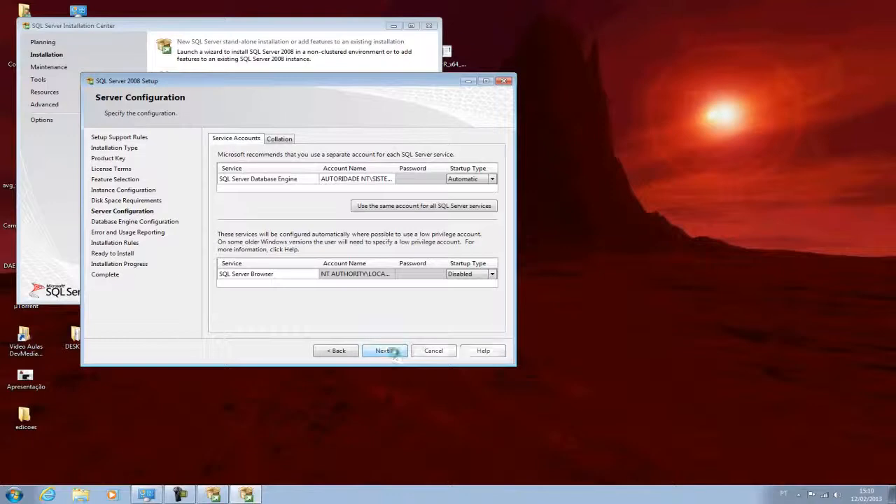
click(390, 352)
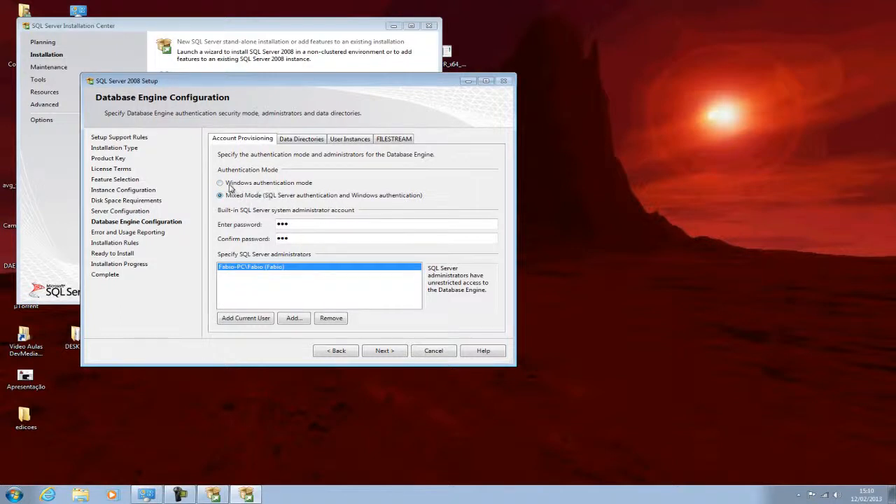
Step: Set Mixed Mode authentication, enter and confirm the system administrator password, and continue
click(220, 184)
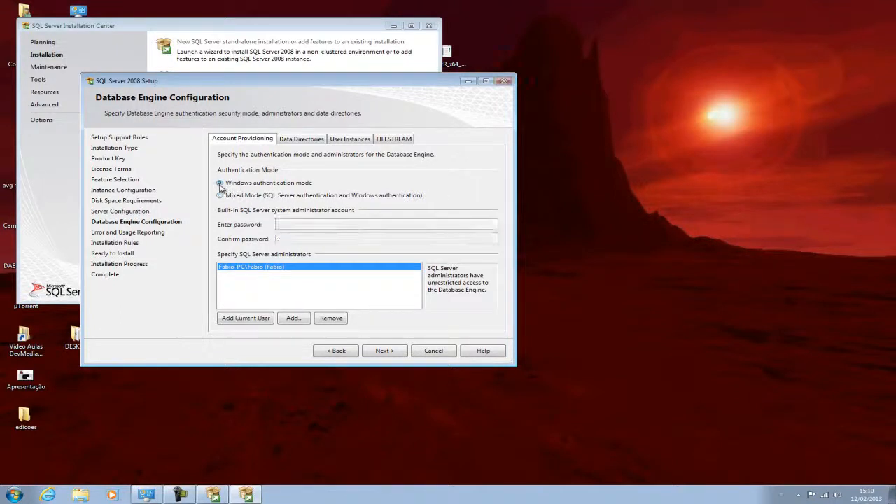
click(220, 196)
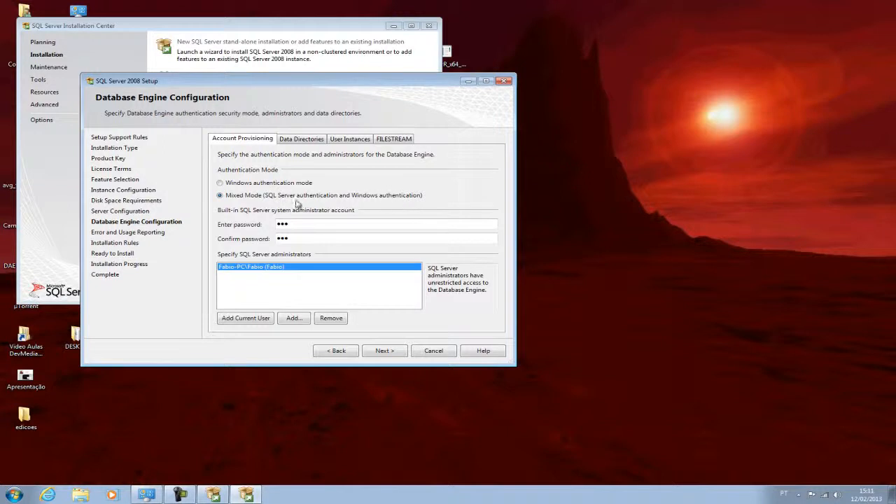
drag(292, 224, 244, 224)
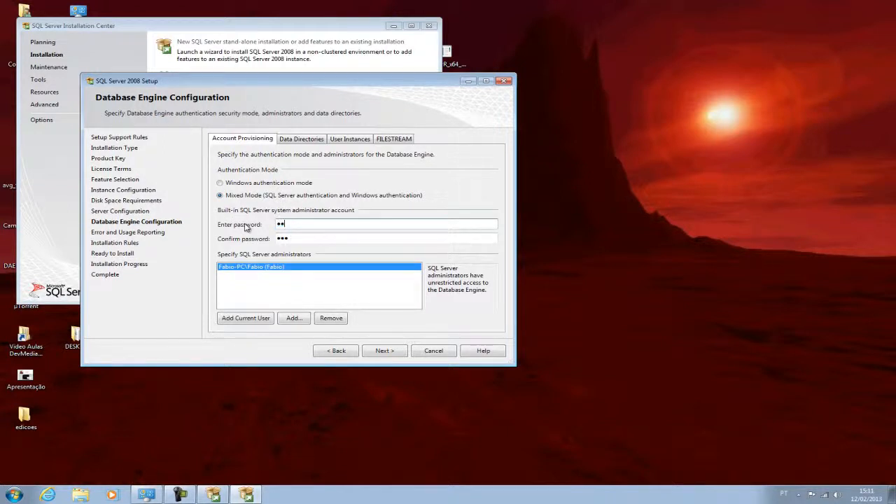
drag(308, 238, 263, 233)
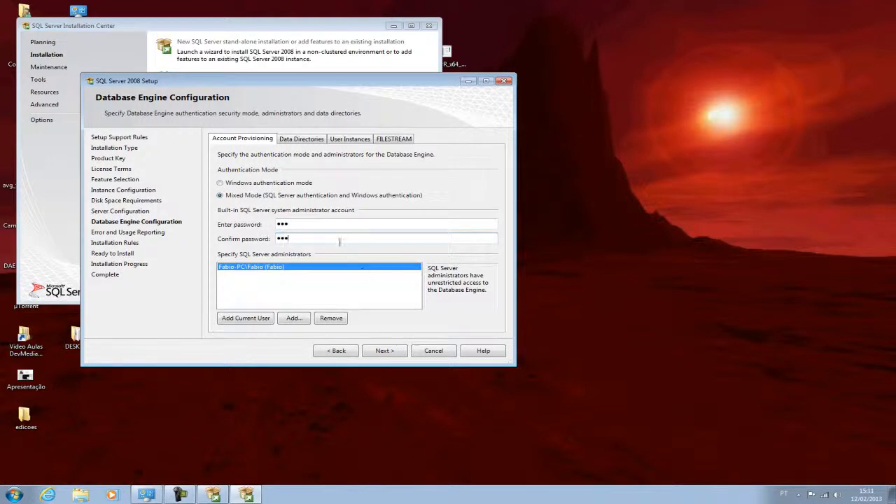
click(386, 352)
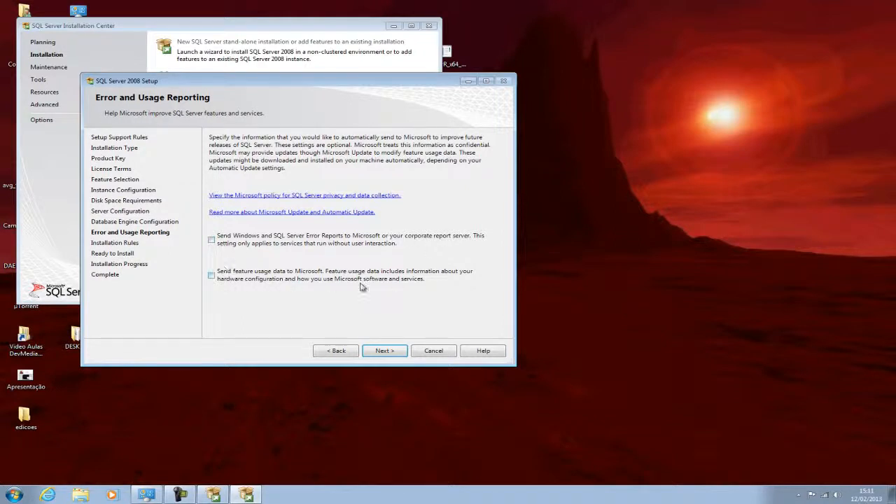
Step: Continue without sending error or usage reports and examine the detailed report of the installation rules
click(384, 351)
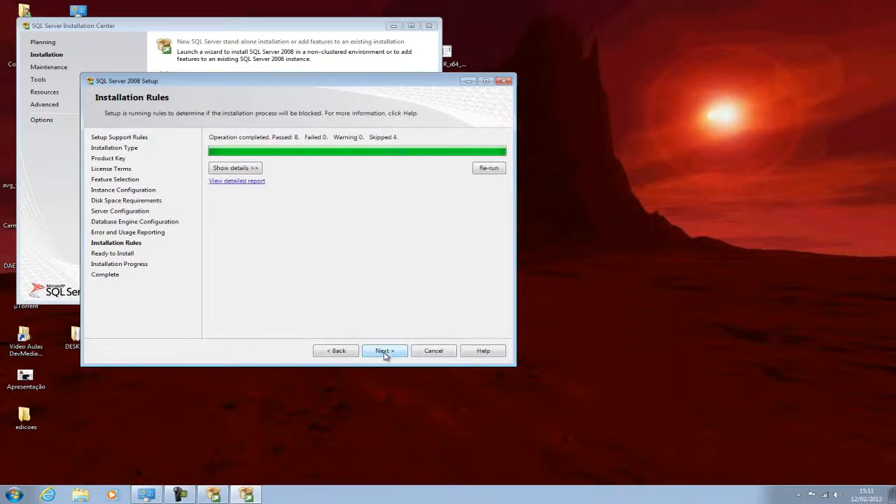
click(235, 182)
scroll(114, 287, down, 1)
scroll(114, 287, down, 10)
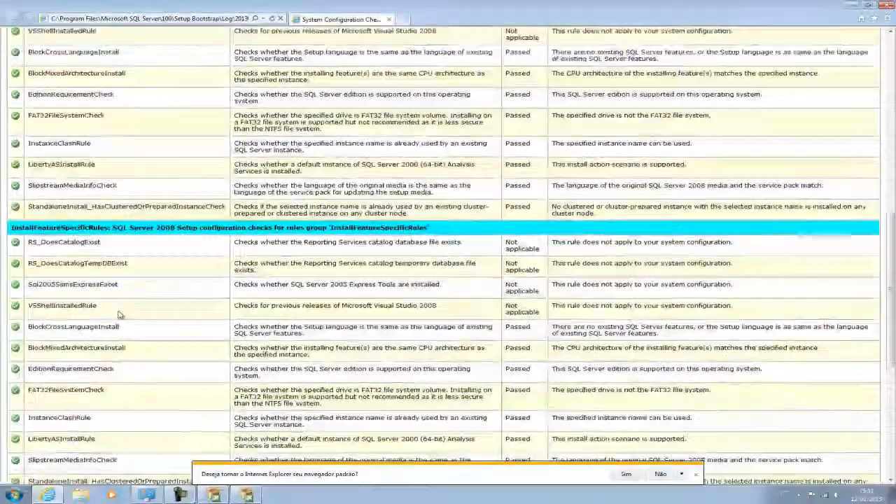
Step: Review the IsFirewallEnabled rule in the System Configuration Check Report and close the report
scroll(119, 314, down, 5)
scroll(120, 319, up, 5)
scroll(119, 322, up, 5)
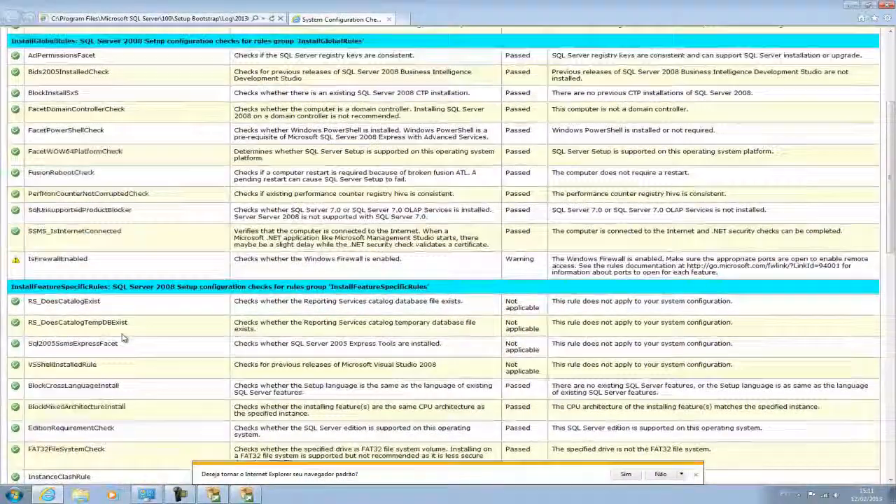
scroll(122, 338, up, 1)
double_click(42, 272)
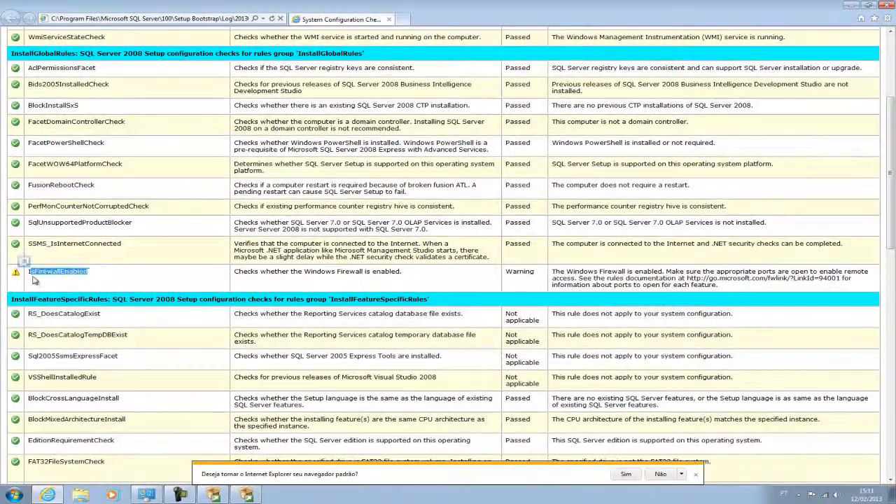
scroll(392, 285, up, 3)
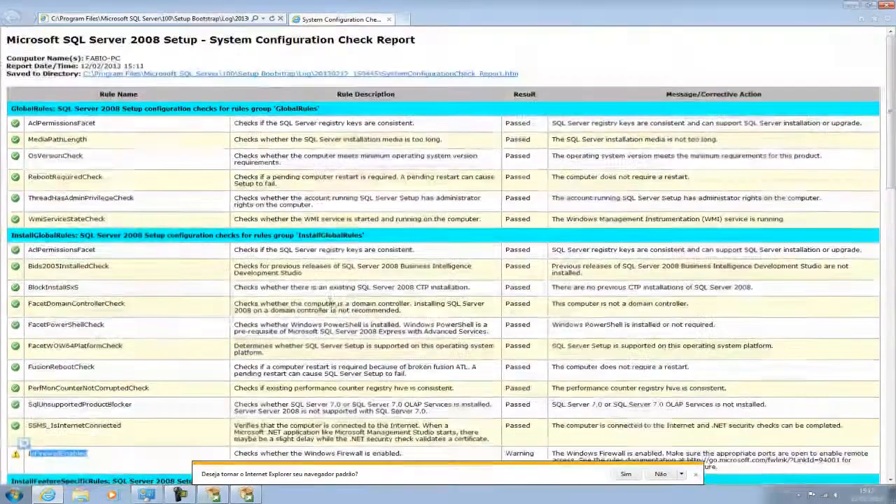
click(849, 7)
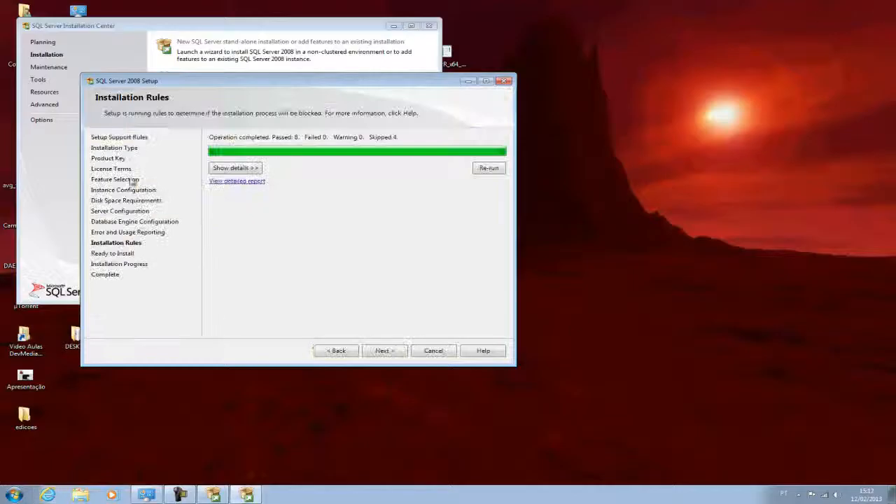
Step: Show the installation rule details, review each rule's status and continue to the Ready to Install page
click(237, 169)
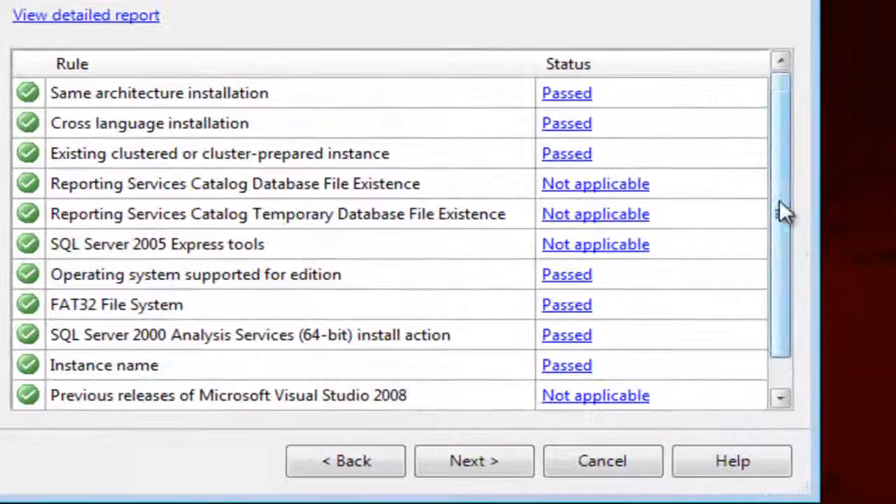
drag(784, 212, 806, 336)
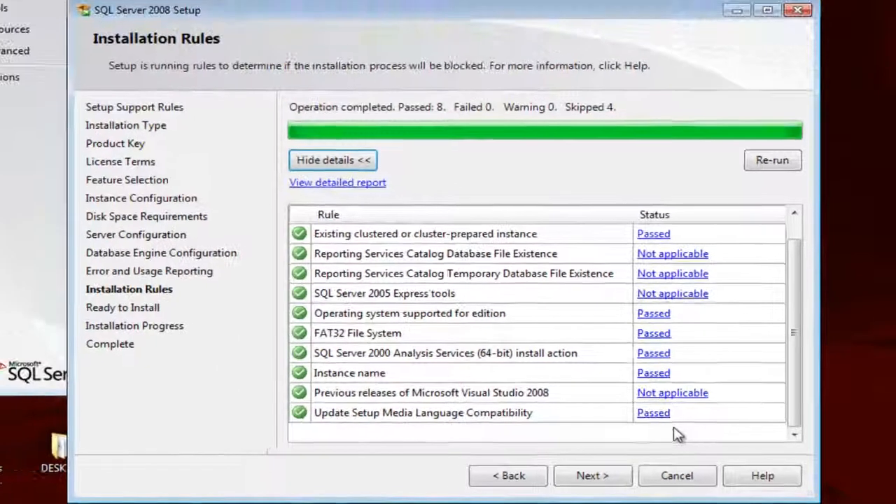
drag(793, 340, 756, 240)
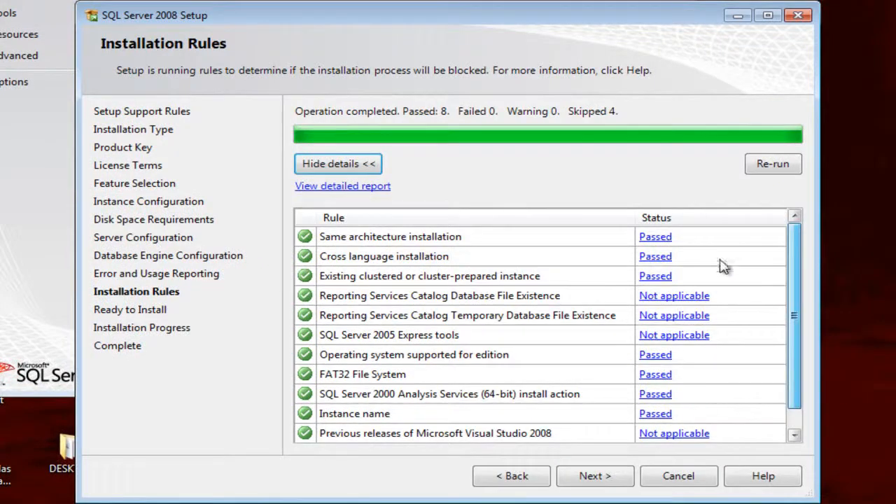
click(605, 477)
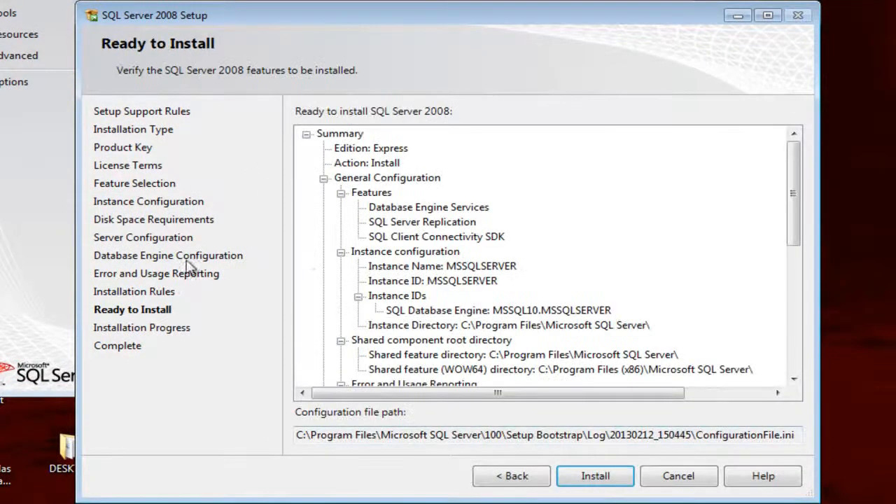
Step: Review the installation summary, install SQL Server 2008 and close the setup wizard once it completes
drag(794, 194, 724, 144)
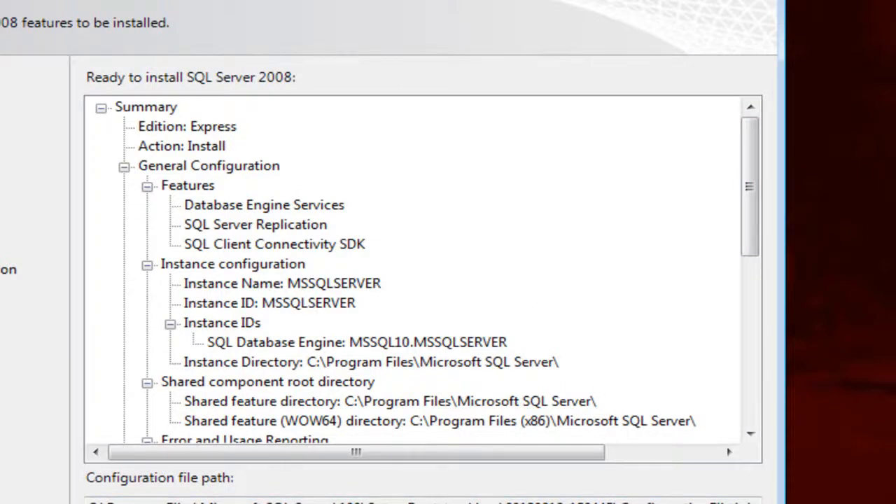
key(Return)
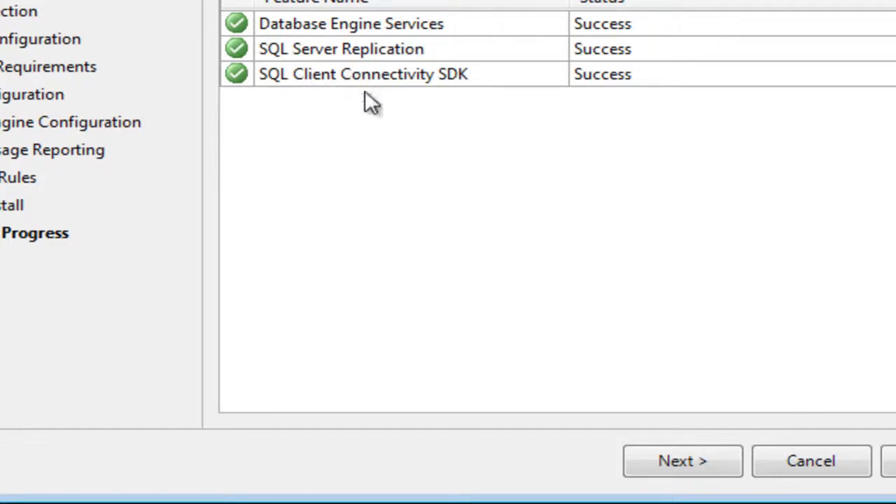
click(702, 465)
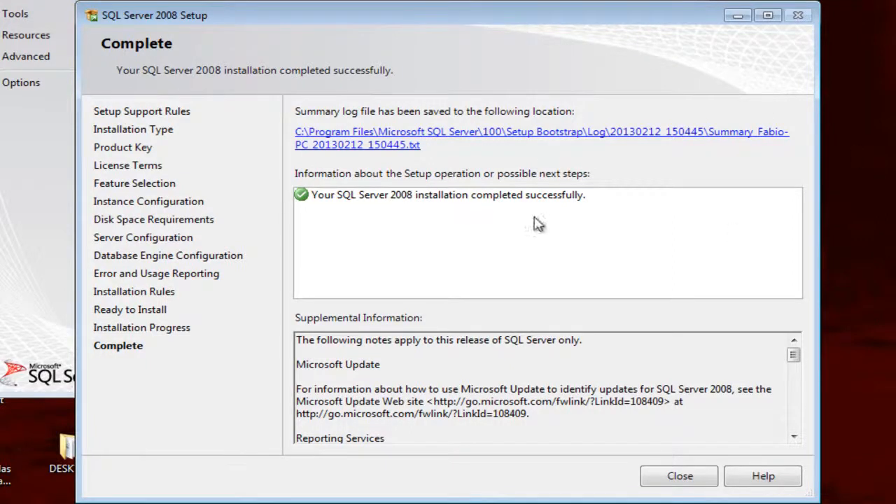
click(667, 478)
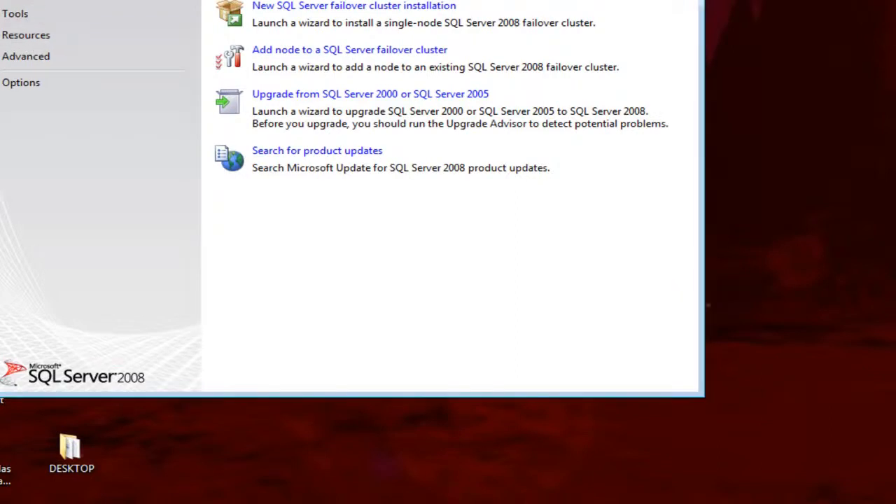
Step: Look through the Installation Center's Planning, Options, Advanced, Resources, Tools and Maintenance pages and close it
click(19, 0)
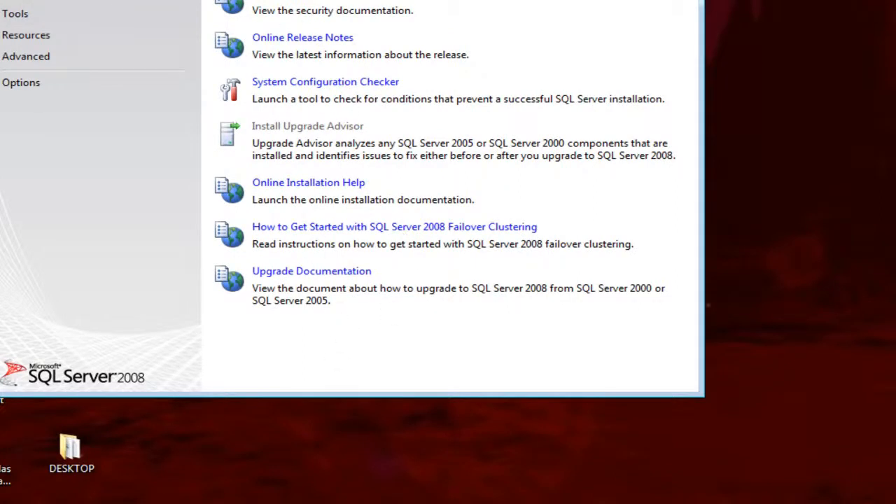
click(34, 86)
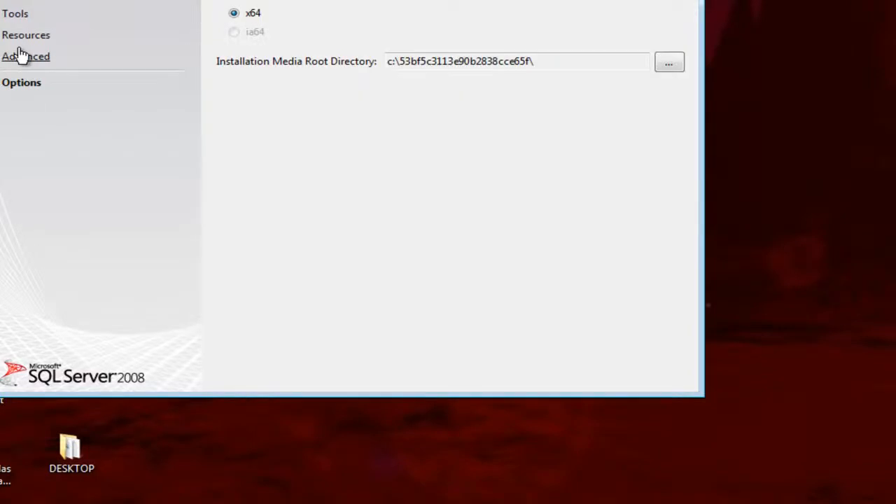
click(31, 56)
click(17, 39)
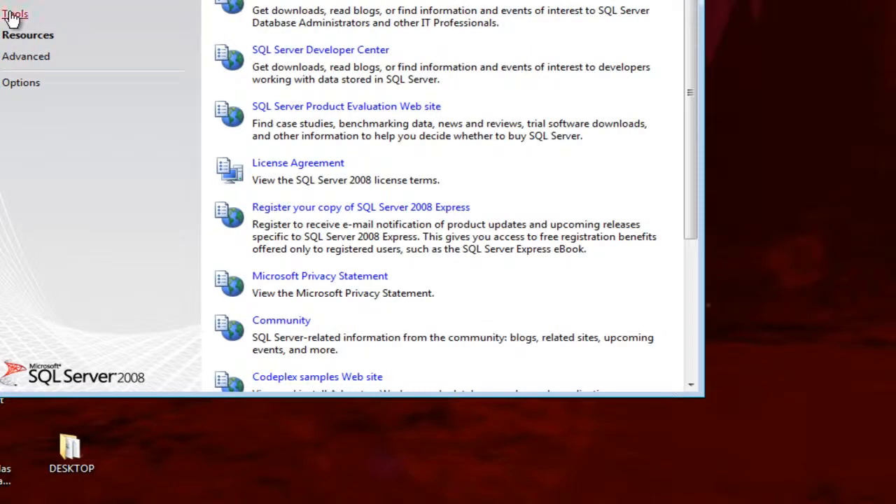
click(12, 16)
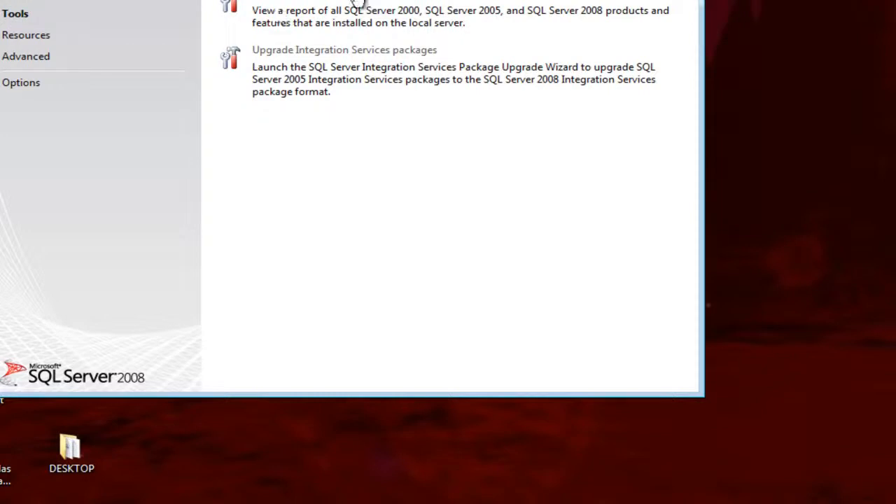
click(40, 4)
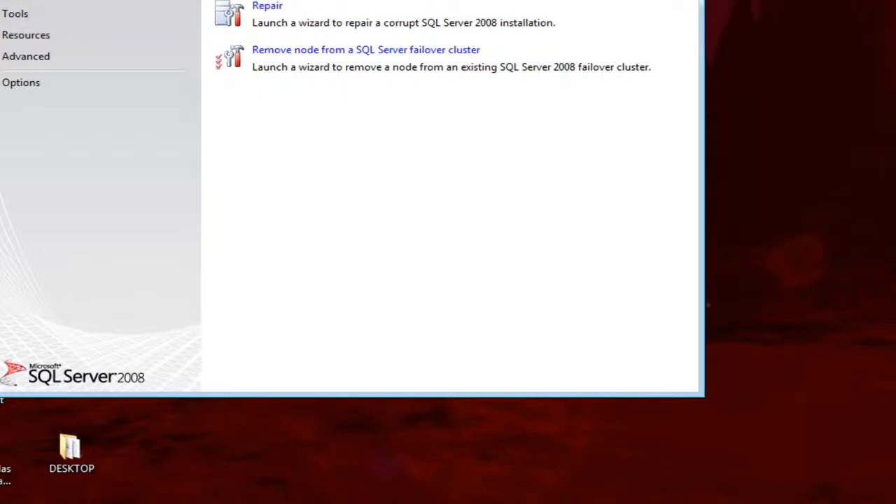
click(40, 0)
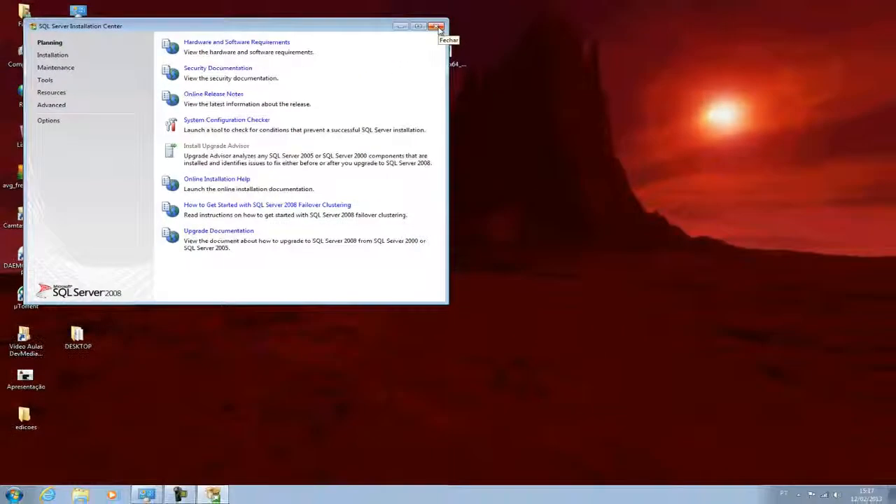
click(439, 27)
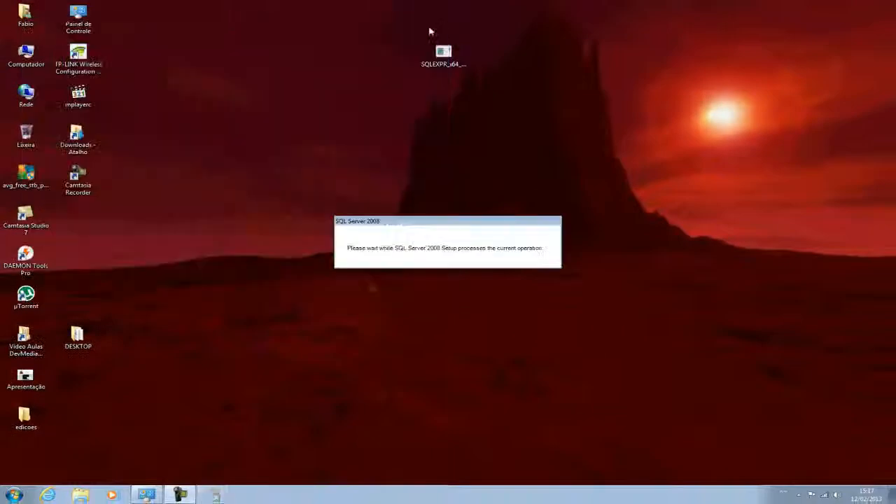
Step: Open Computer Management, show the Serviços list under Serviços e aplicativos, widen the Nome column and maximize the window
right_click(21, 53)
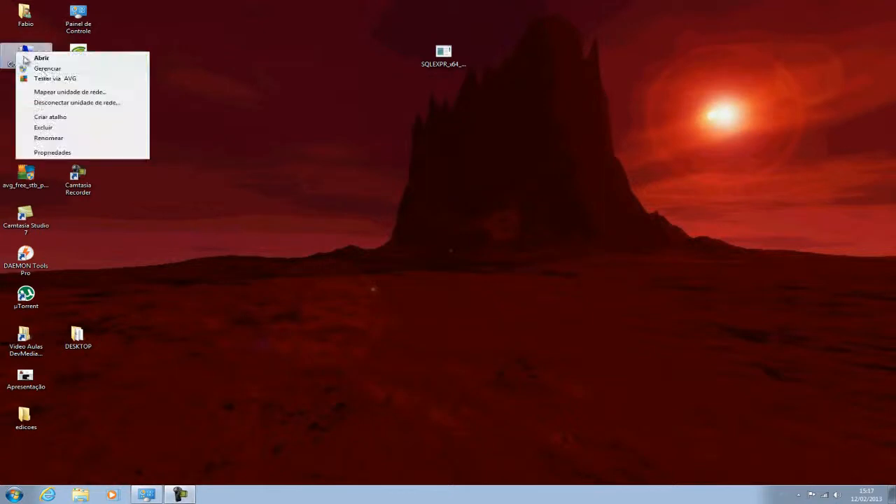
click(44, 70)
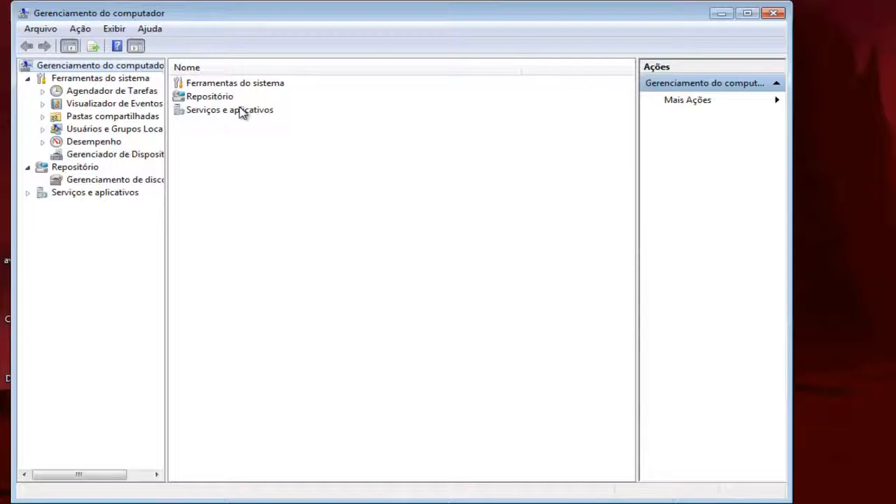
click(61, 193)
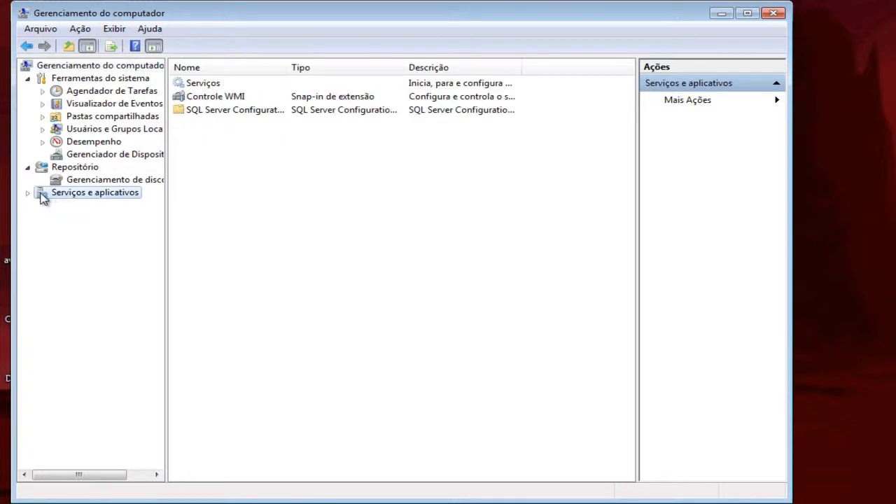
double_click(41, 197)
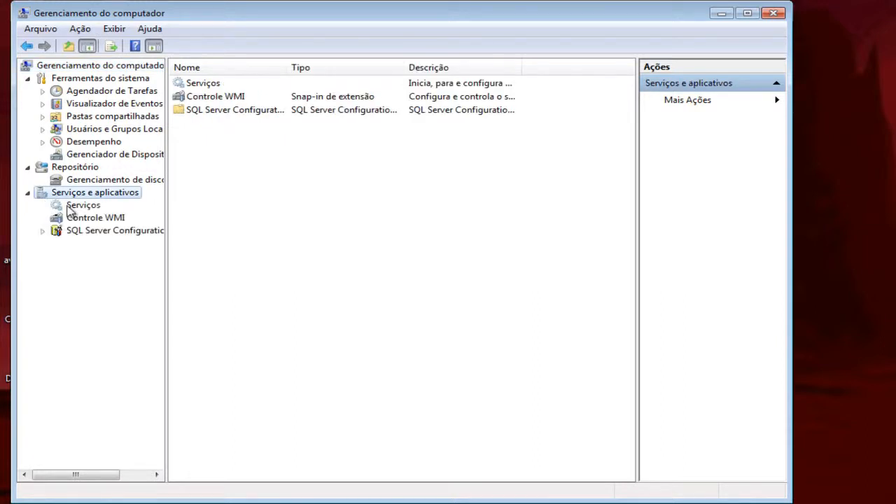
click(70, 209)
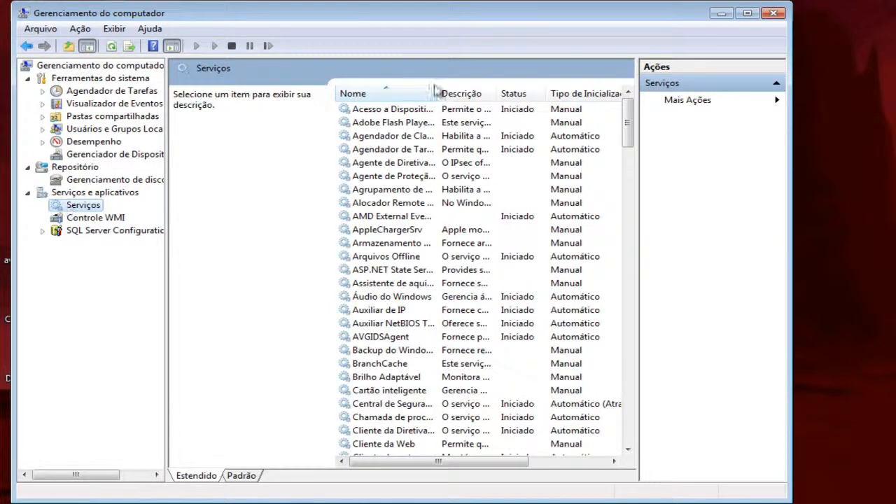
drag(442, 92, 466, 92)
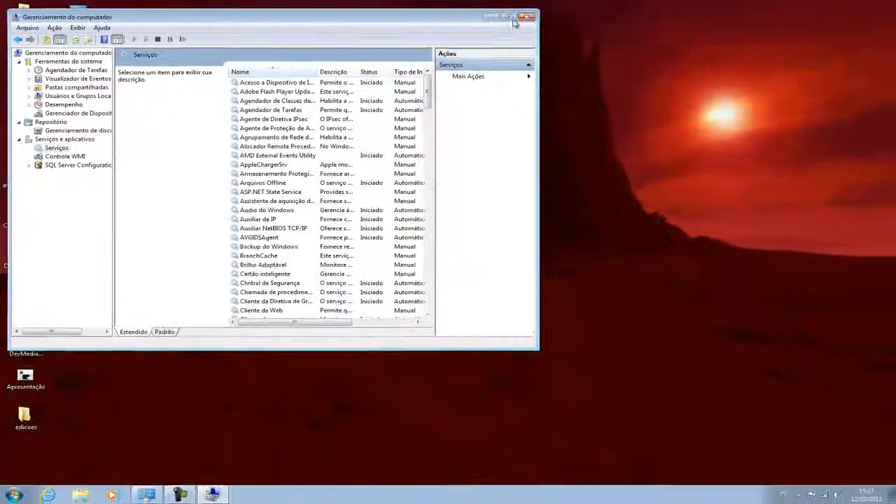
click(747, 12)
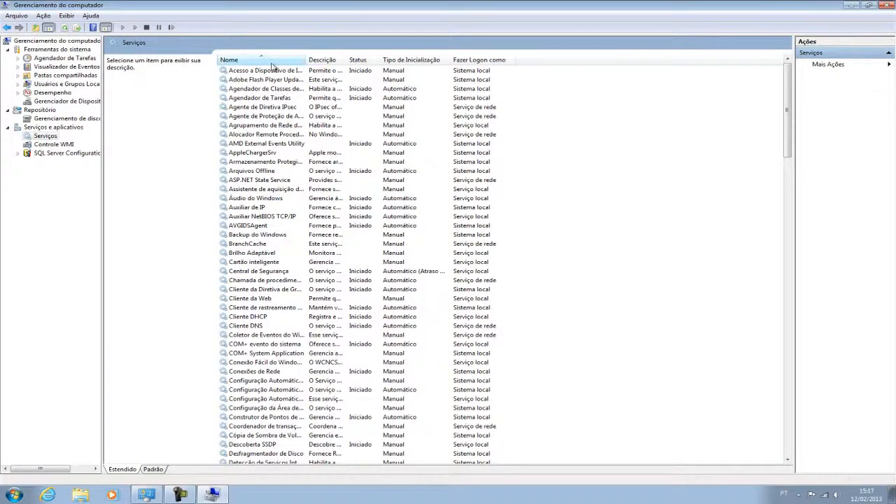
Step: Locate the SQL Server (MSSQLSERVER) and SQL Server (SQLEXPRESS) services and widen the Nome and Descrição columns
click(256, 107)
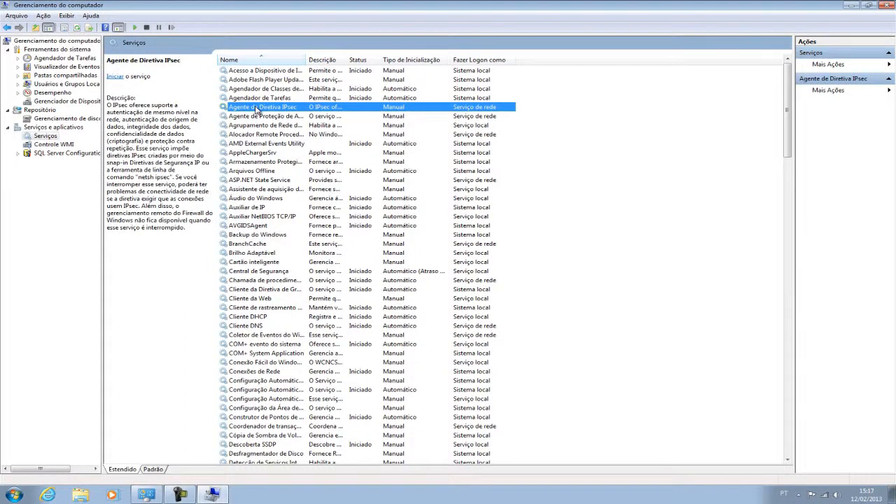
key(s)
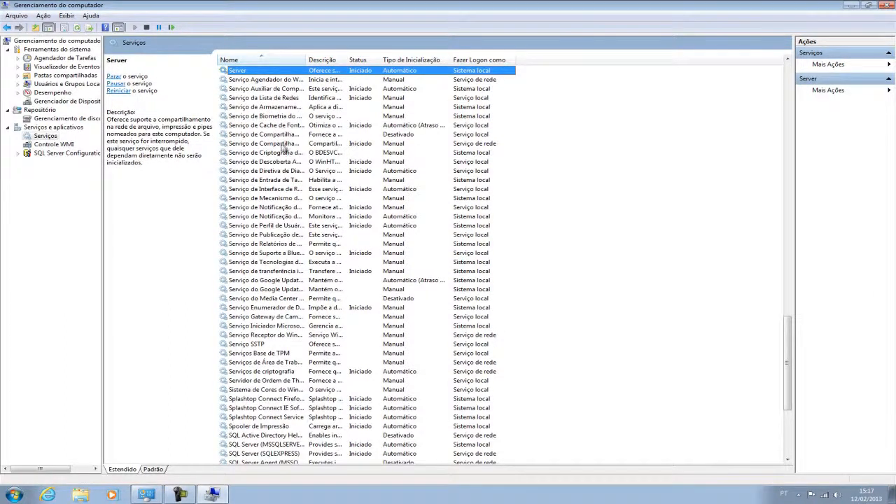
scroll(283, 147, down, 3)
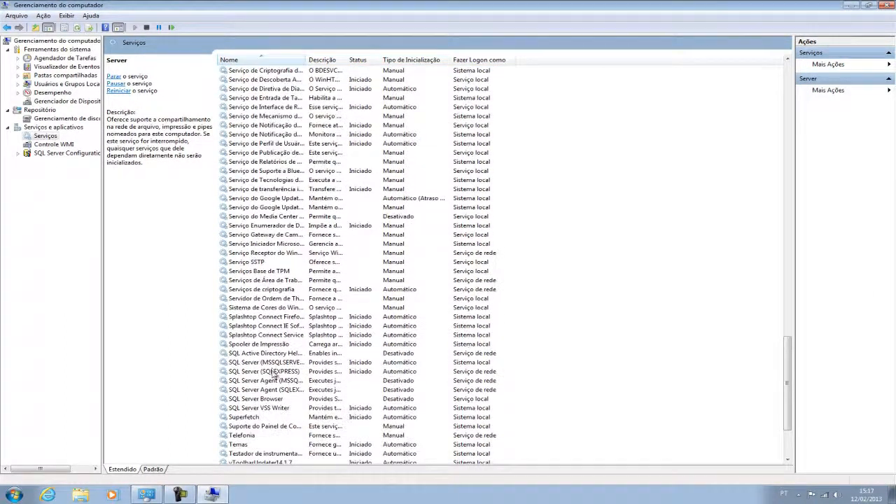
click(266, 363)
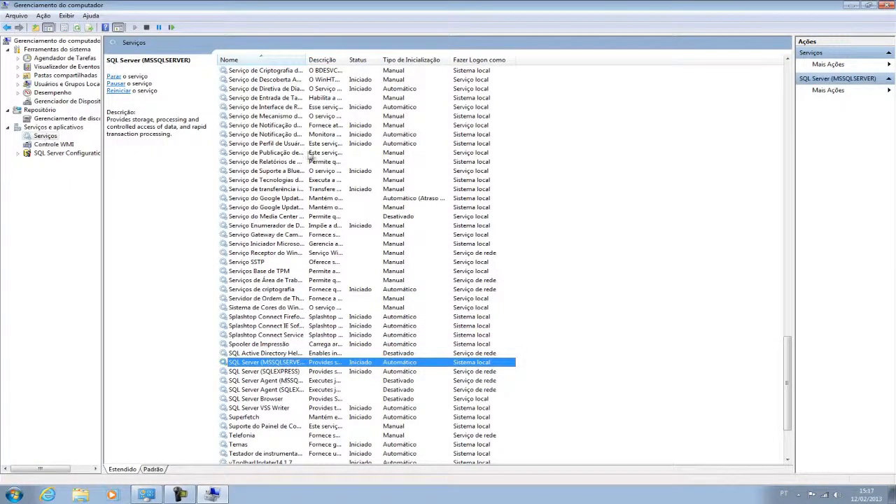
drag(306, 61, 336, 61)
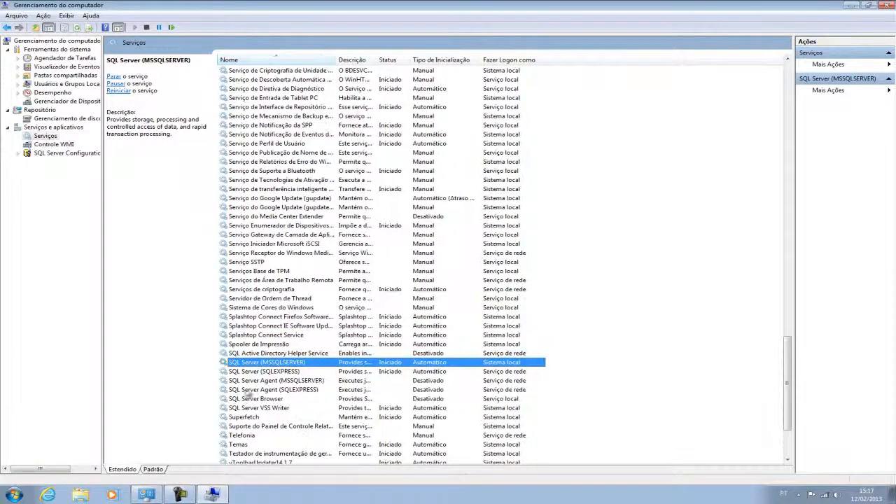
click(270, 372)
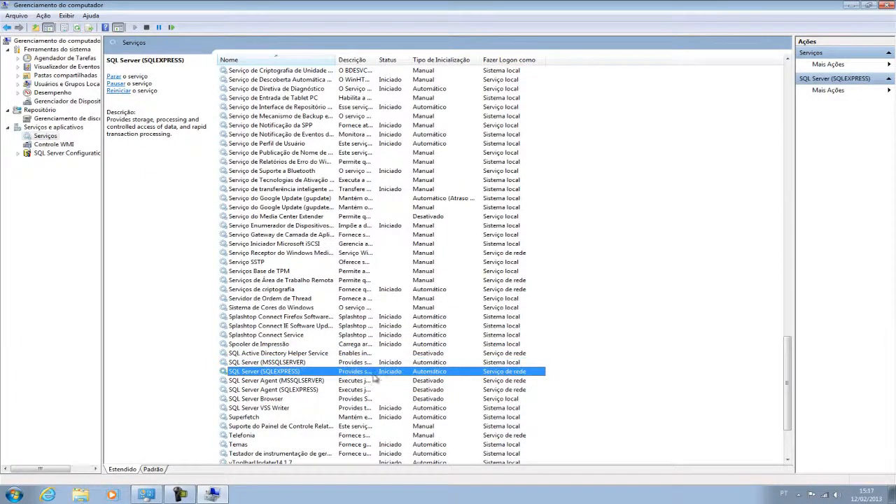
drag(372, 56, 428, 56)
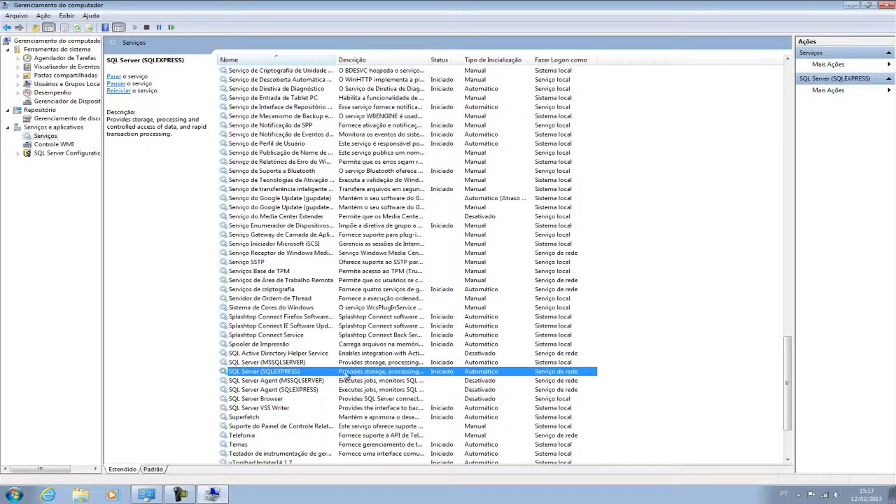
Step: Compare the status, startup type and logon account of the MSSQLSERVER and SQLEXPRESS services, also checking SQL Server Agent (MSSQLSERVER)
click(287, 363)
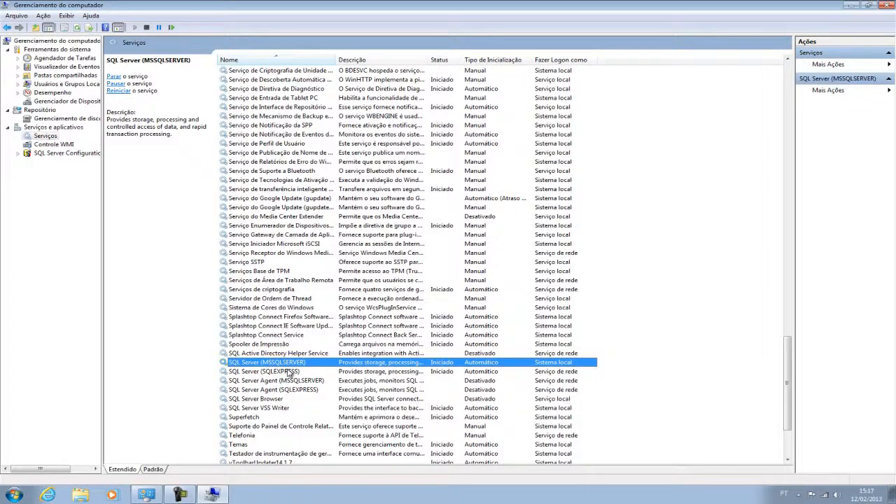
click(284, 381)
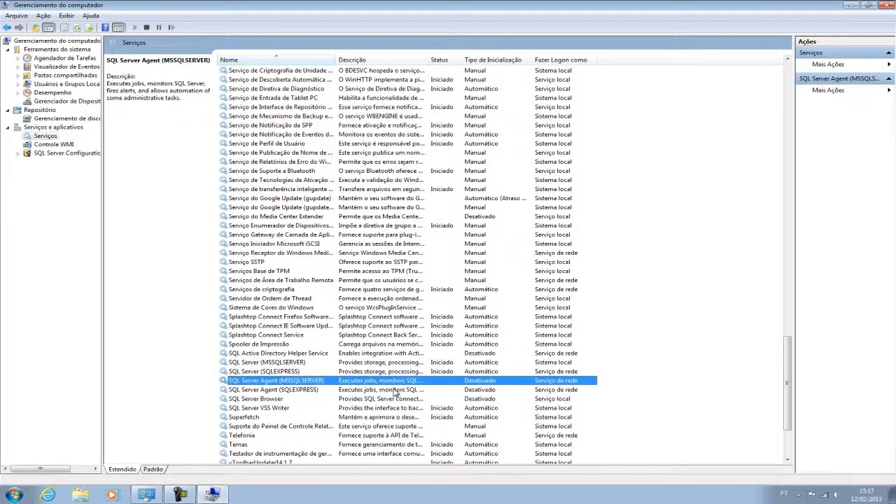
click(308, 362)
click(318, 371)
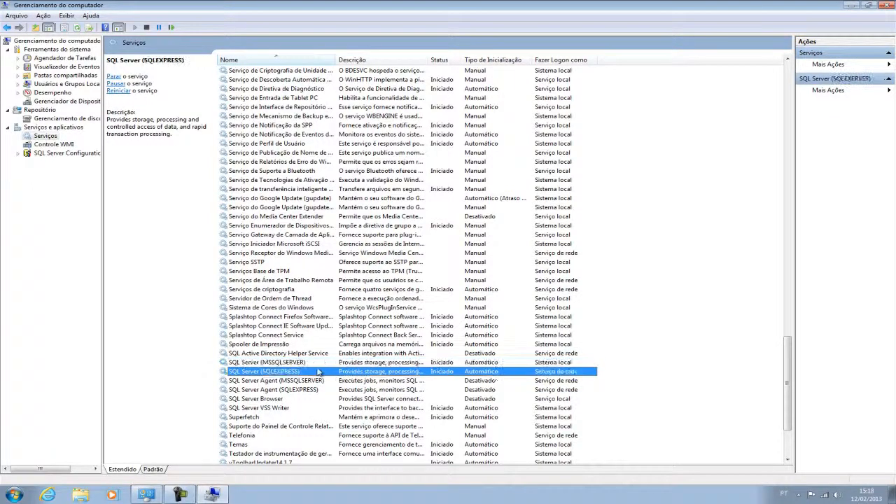
click(308, 361)
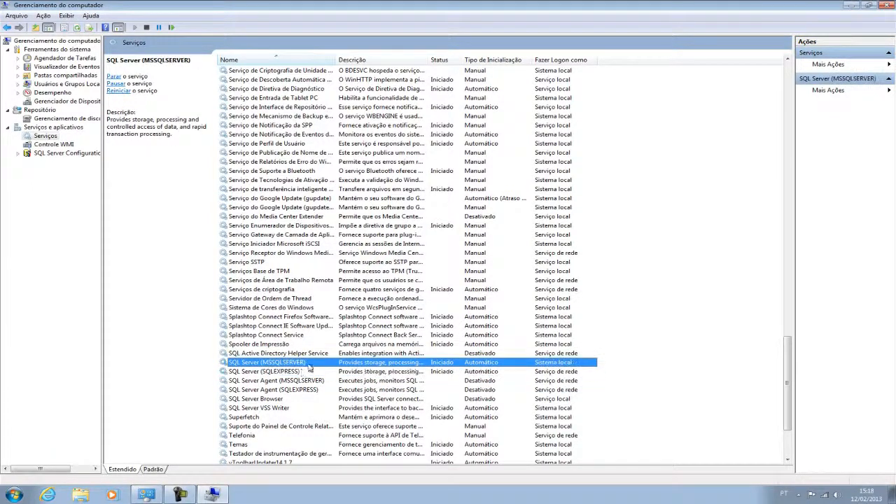
click(302, 371)
click(303, 362)
click(306, 371)
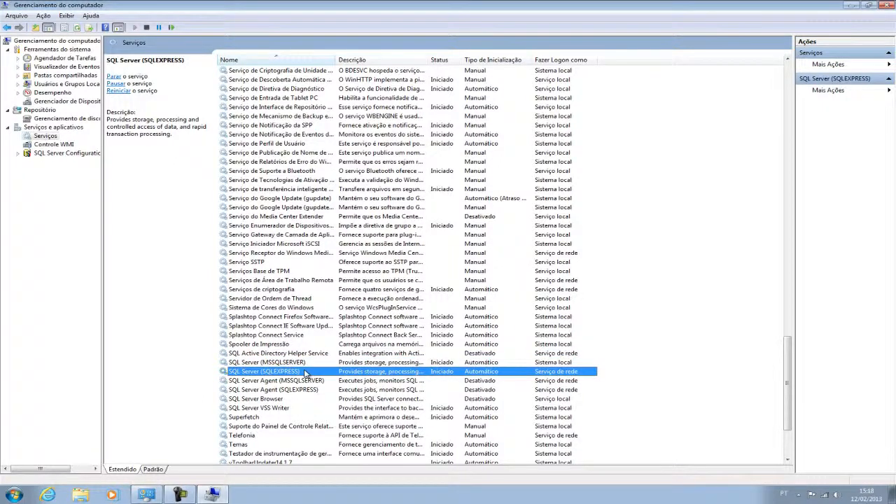
click(341, 361)
click(346, 371)
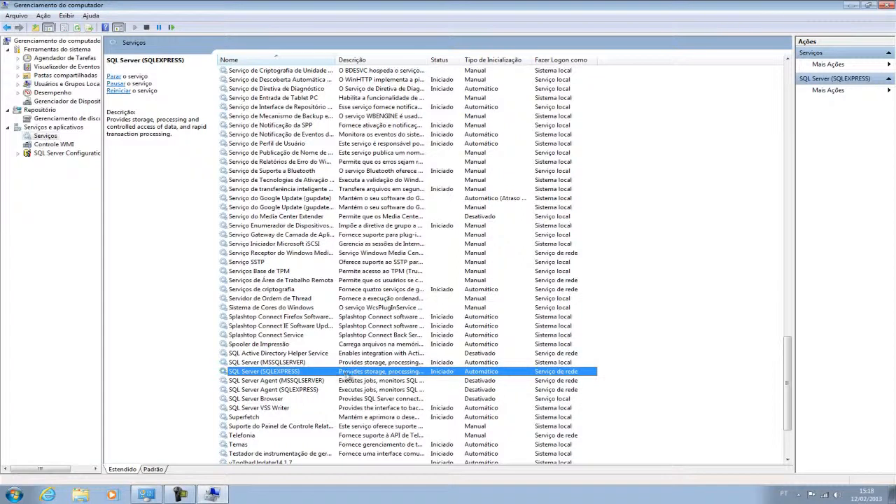
click(468, 362)
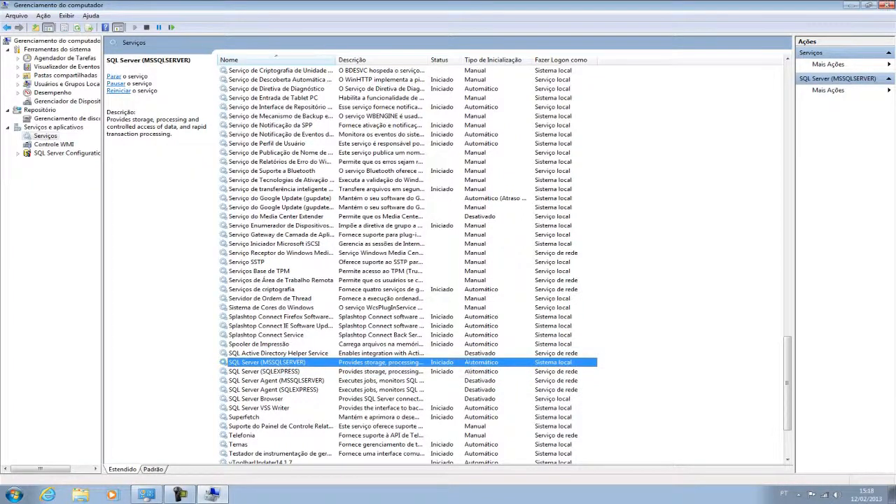